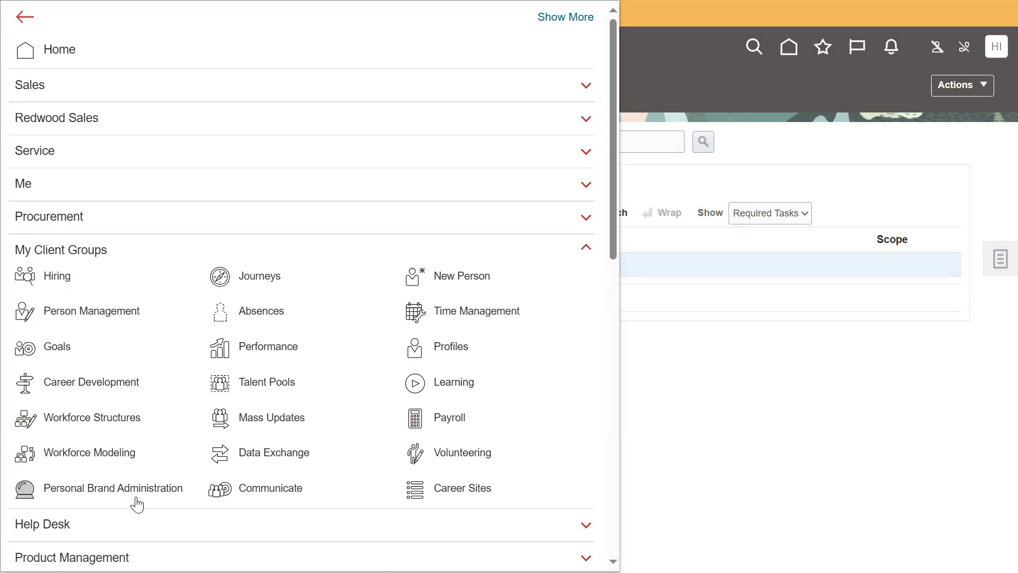
Open Data Exchange and scroll to HCM Extracts, showing Extract Definitions and Submit Extracts.
click(245, 452)
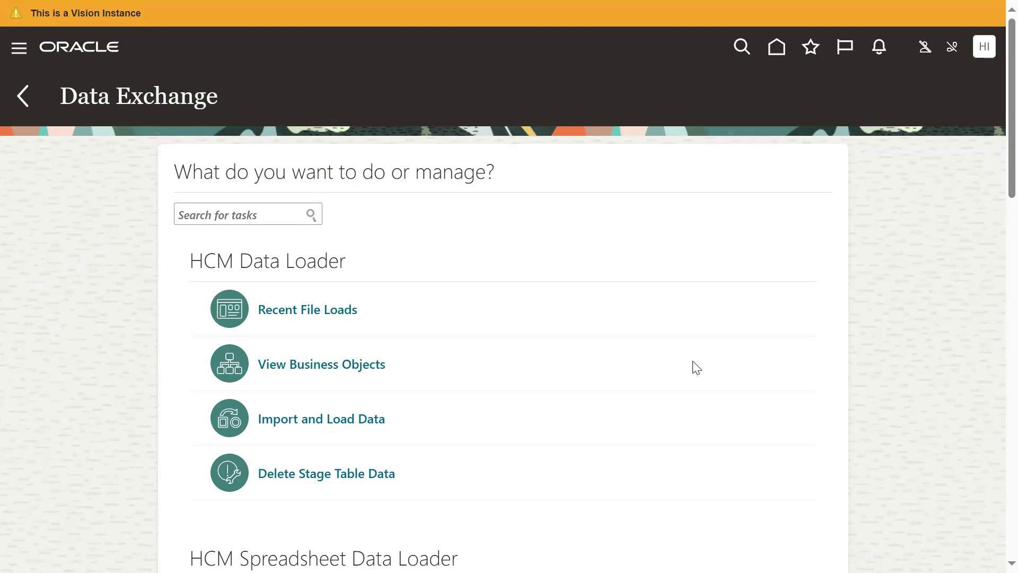
scroll(228, 244, down, 8)
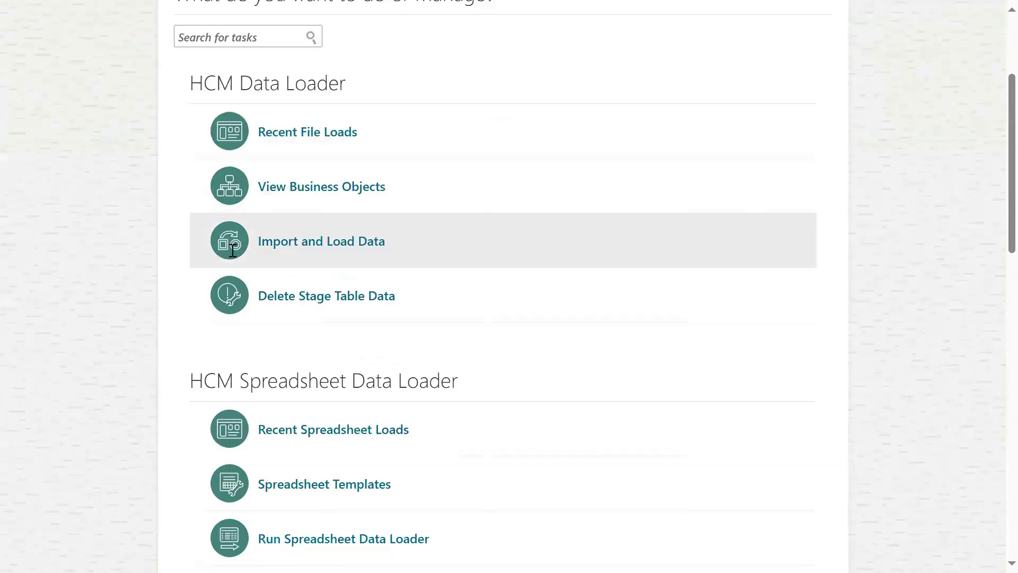
scroll(243, 254, down, 3)
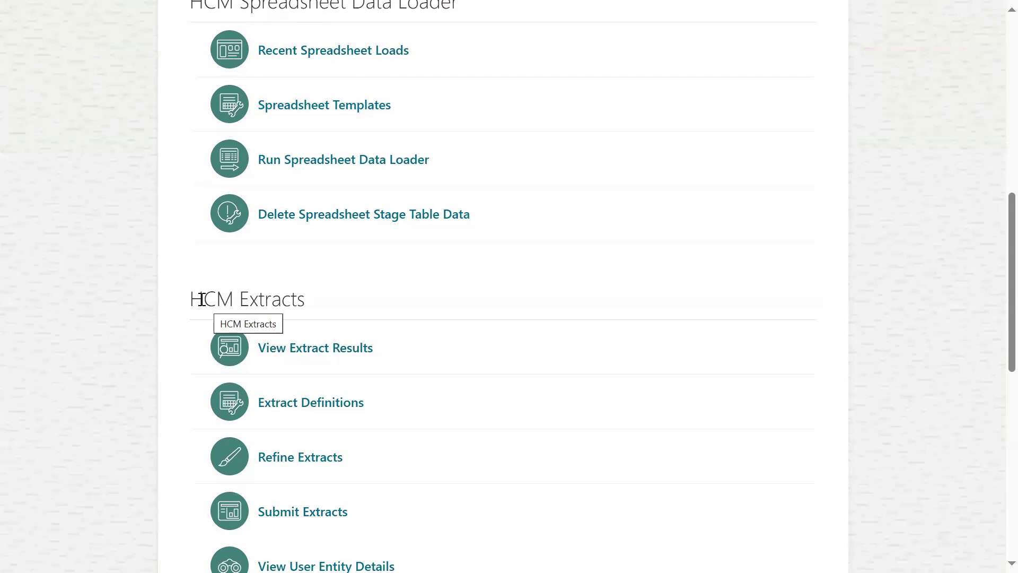
drag(195, 299, 316, 316)
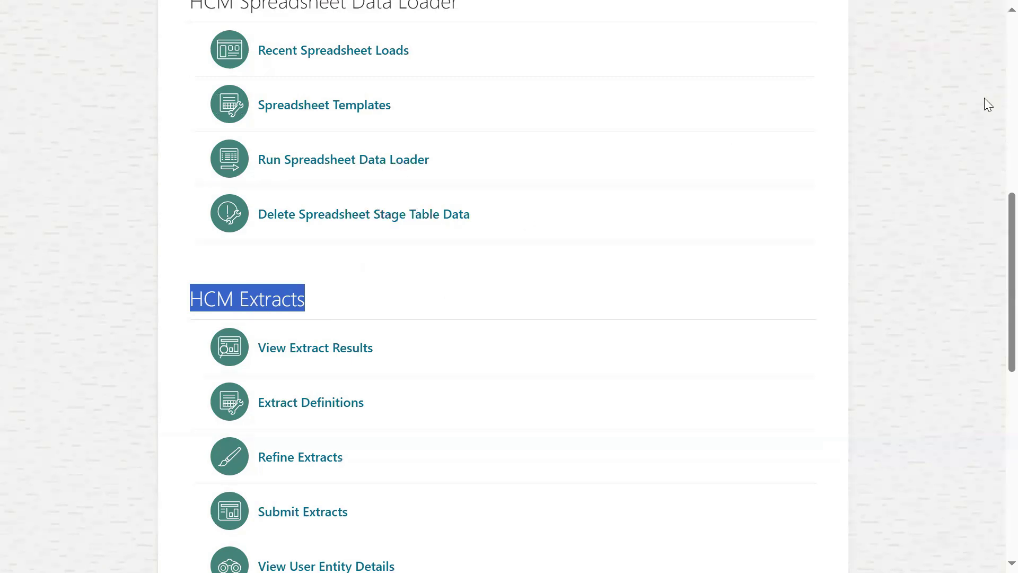
scroll(984, 98, up, 10)
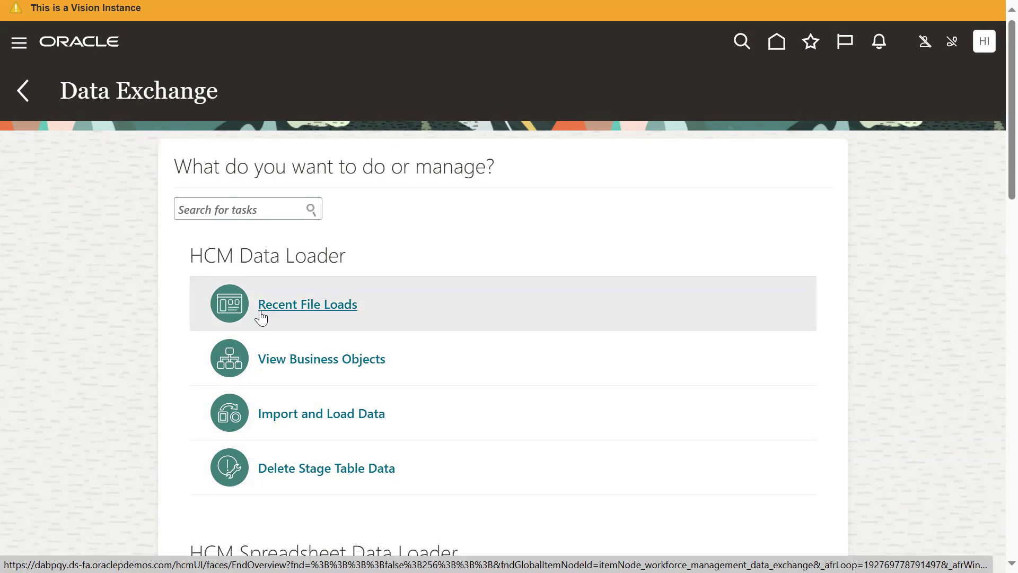
scroll(276, 371, down, 5)
scroll(270, 384, down, 3)
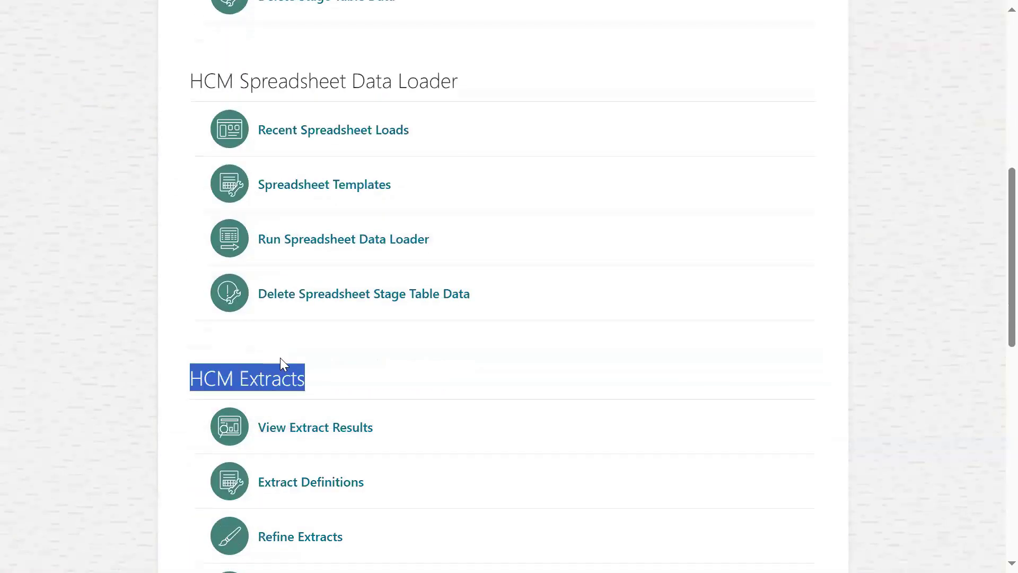
scroll(281, 354, down, 4)
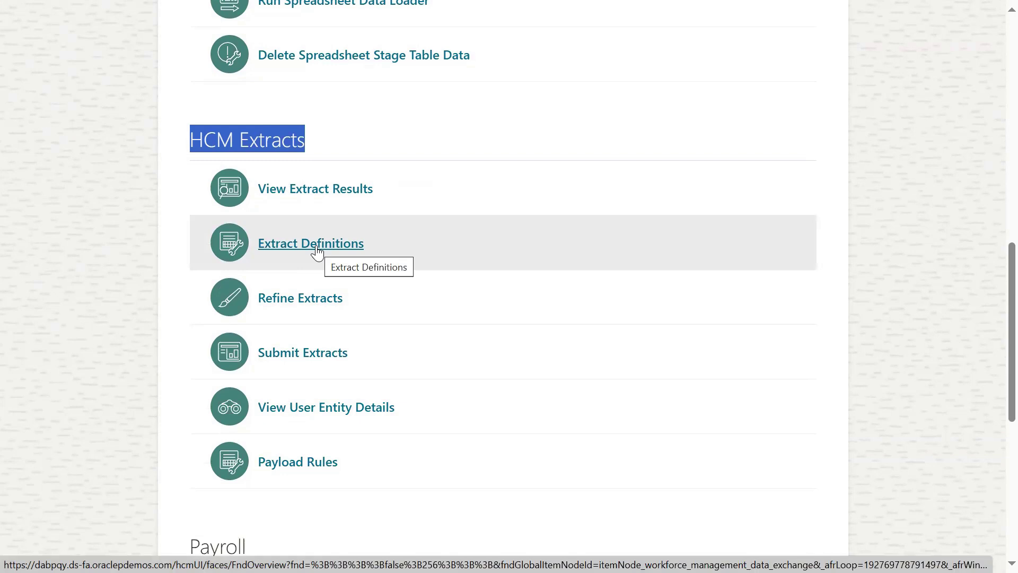
Search Extract Definitions for 'PWC', select PWC Extract, and open its actions menu, which lacks Advanced Edit.
click(317, 252)
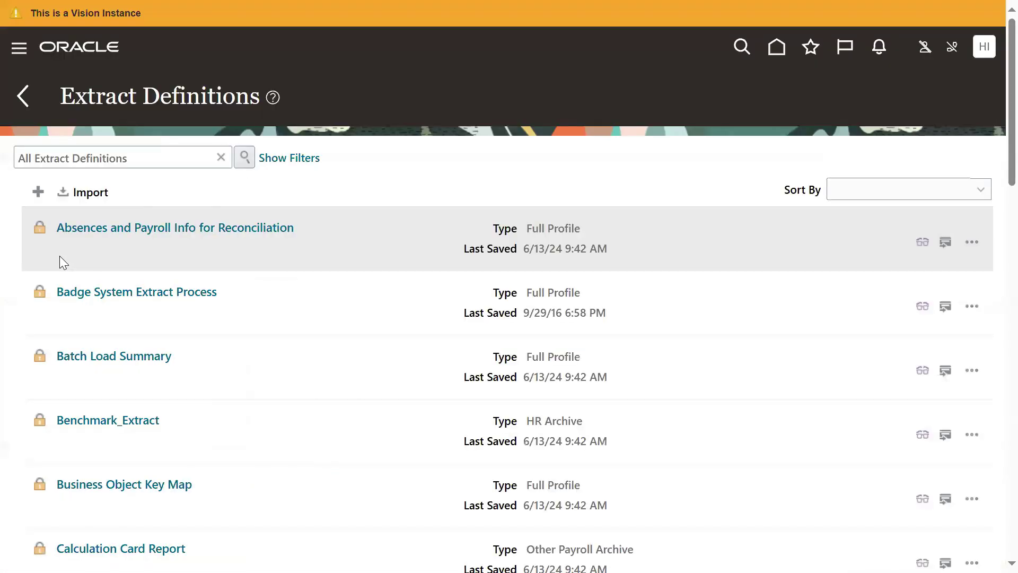
click(137, 158)
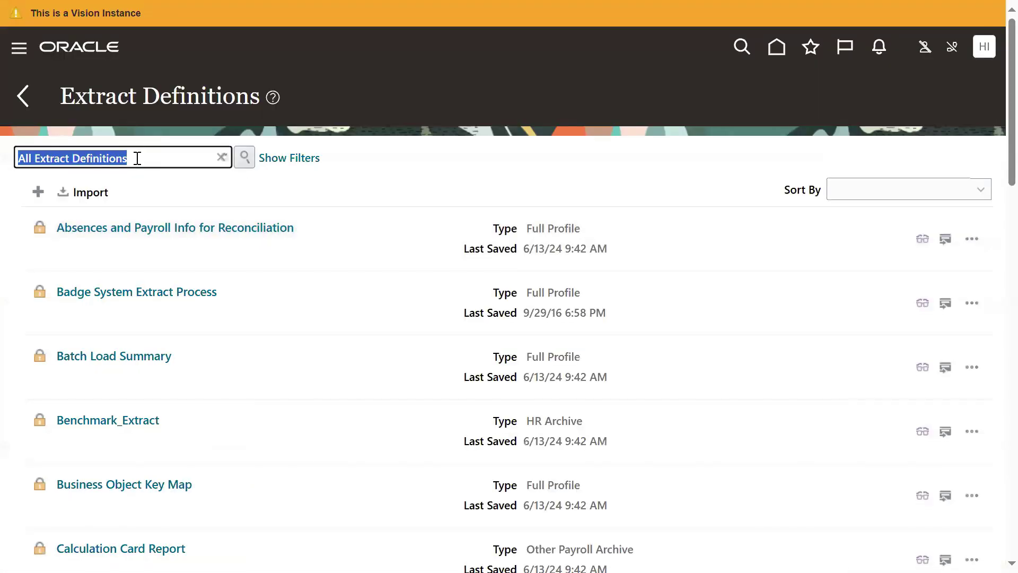
text(PWC)
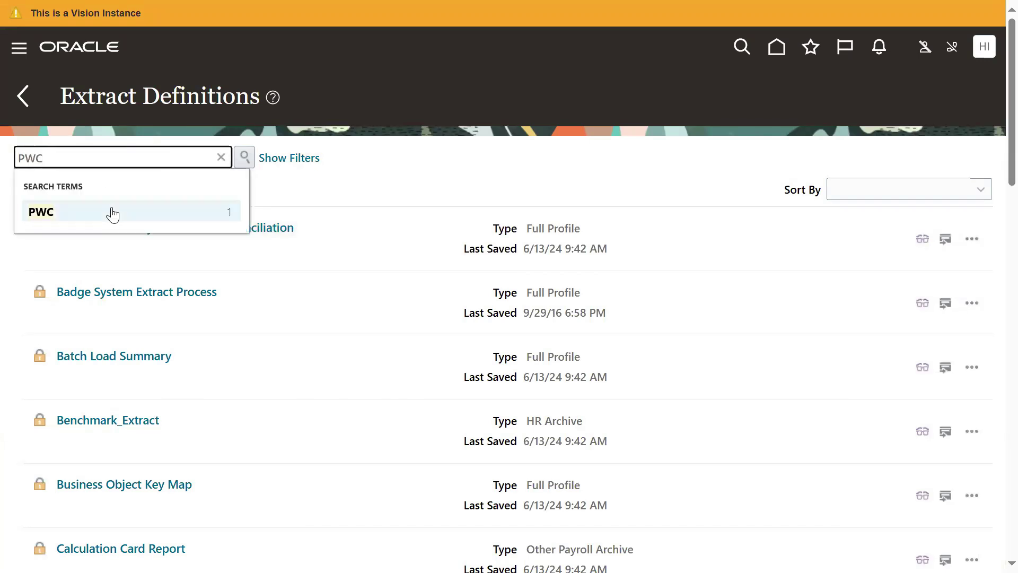
click(112, 212)
click(178, 238)
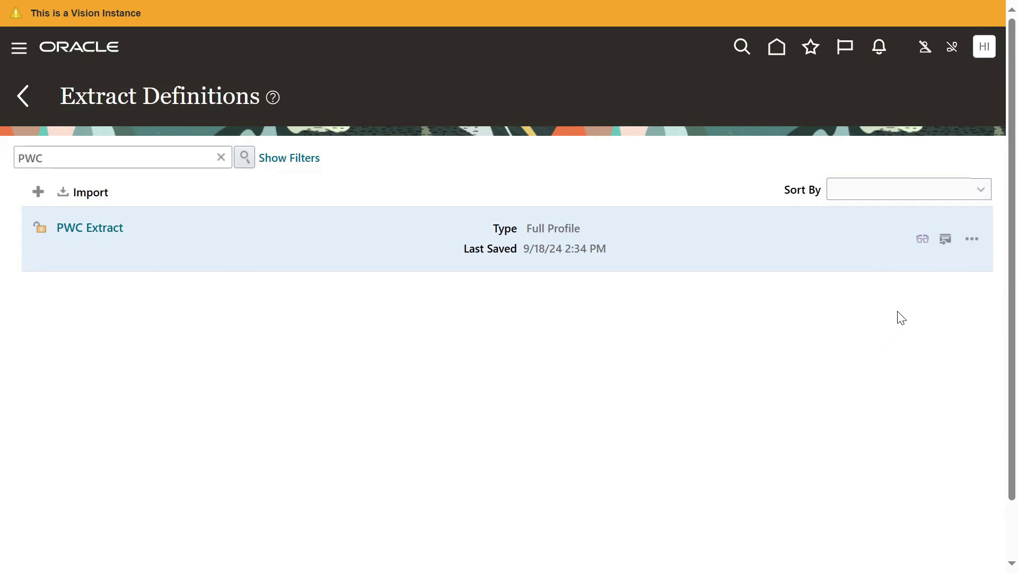
click(976, 239)
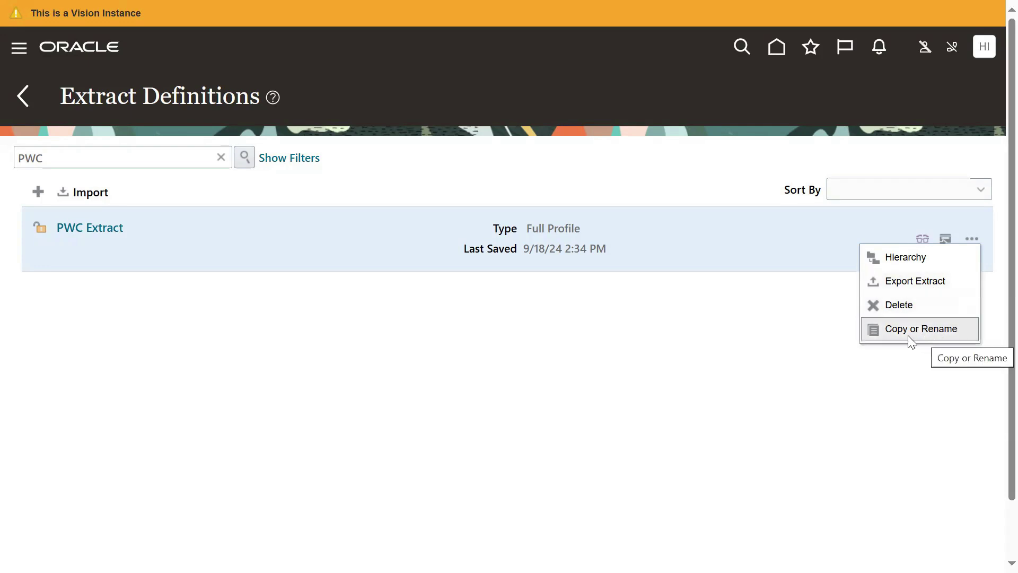
Close the actions menu and go to Setup and Maintenance from the user menu.
click(861, 249)
click(976, 59)
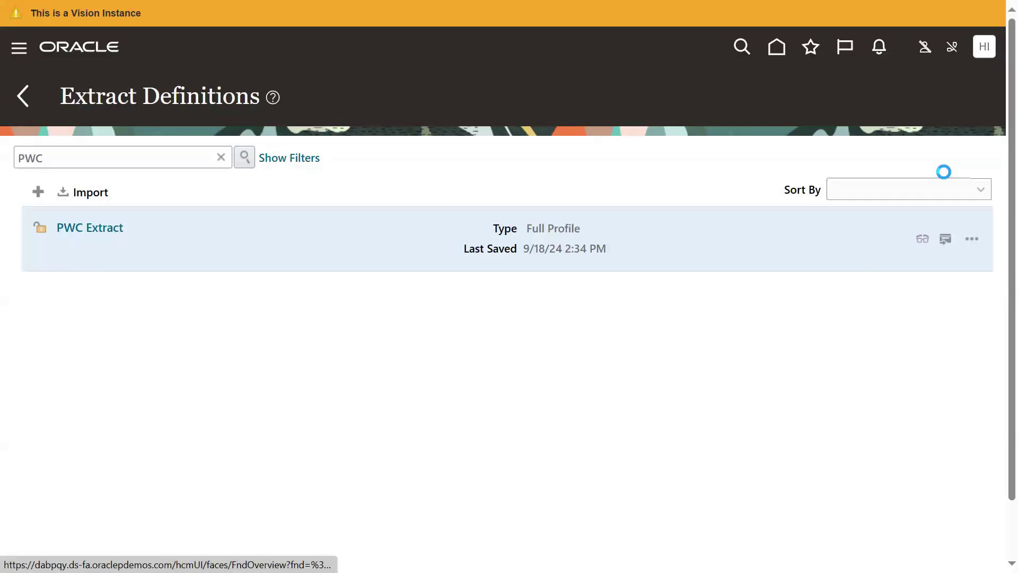
click(742, 286)
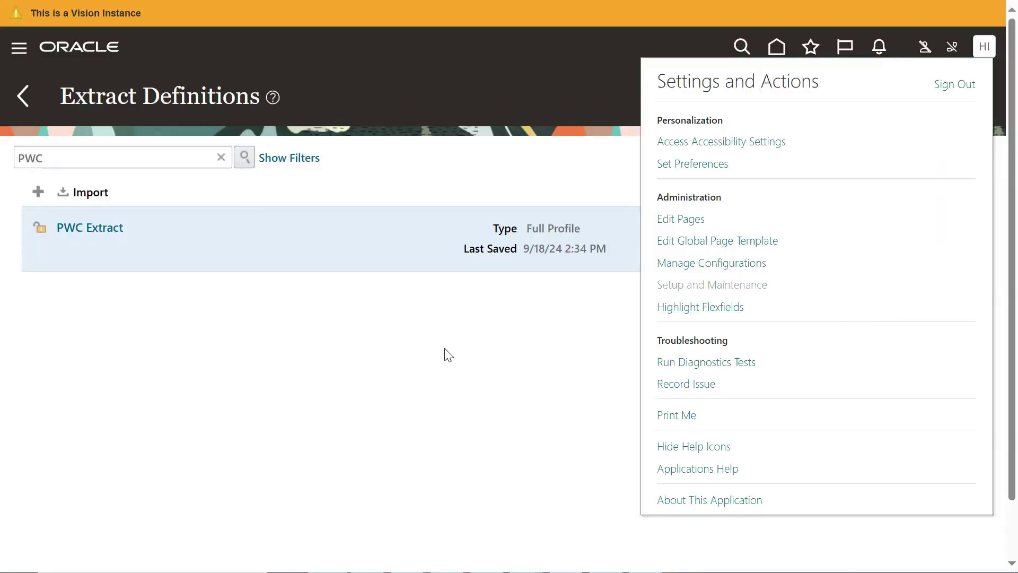
Review the Notepad steps: Setup and Maintenance, Manage Common Lookups, and lookup type ORA_PER_EXT_CONFIG.
key(alt+Tab)
key(Tab)
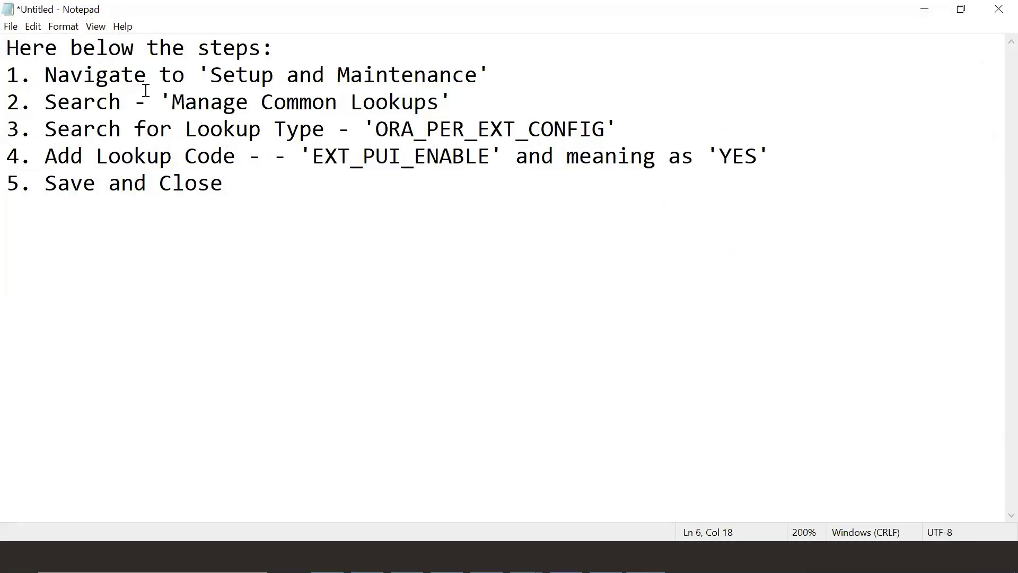
drag(202, 73, 480, 75)
drag(161, 102, 444, 102)
drag(376, 129, 603, 128)
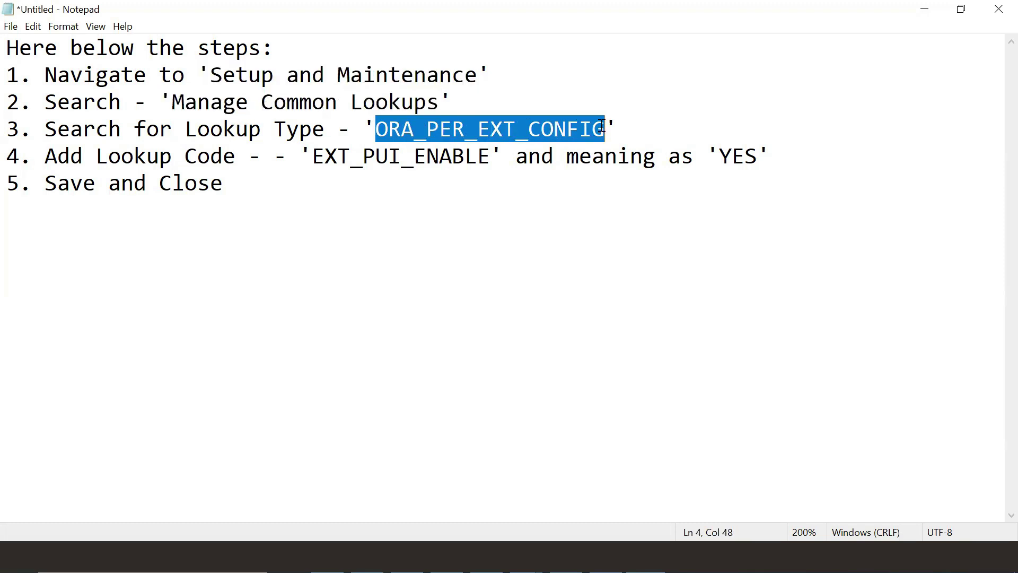
text(c)
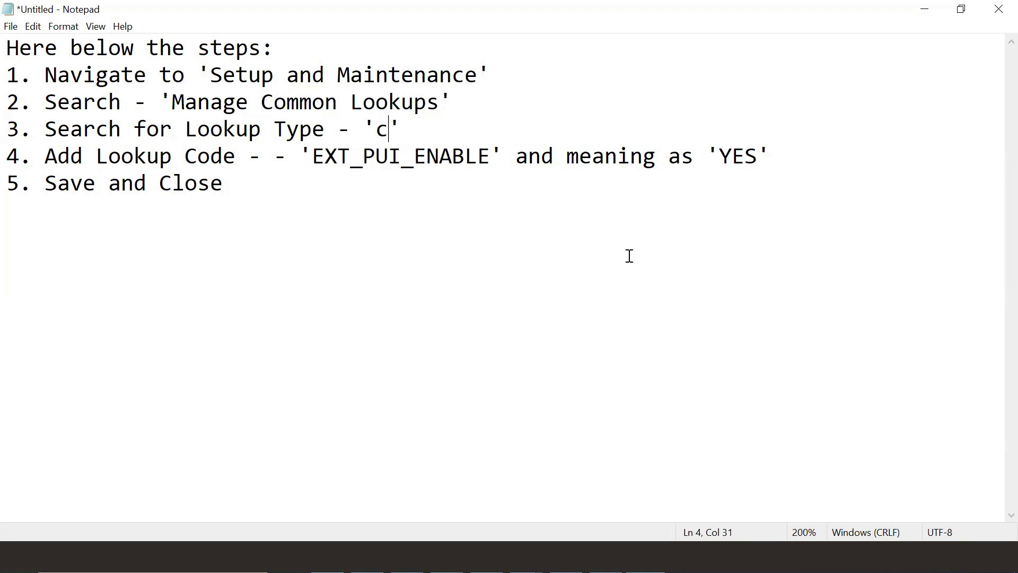
key(ctrl+z)
key(ctrl+c)
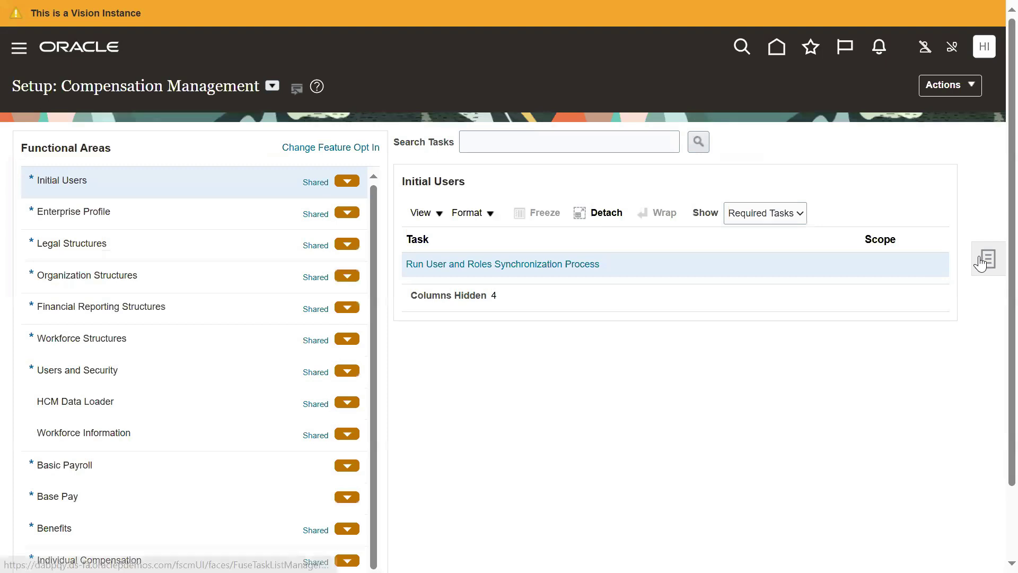
click(980, 263)
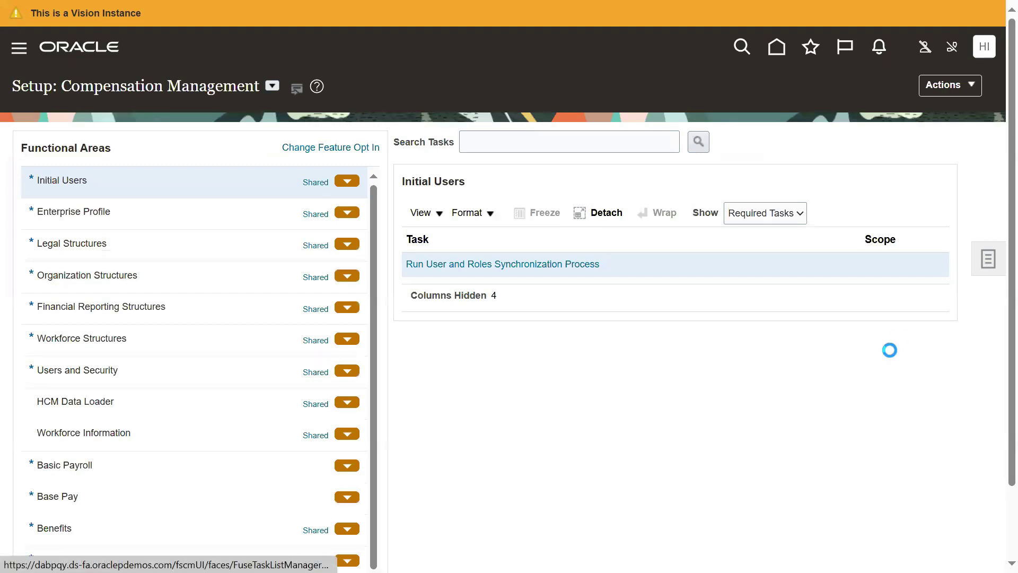
Search setup tasks for 'common lookup' and open Manage Common Lookups.
click(892, 317)
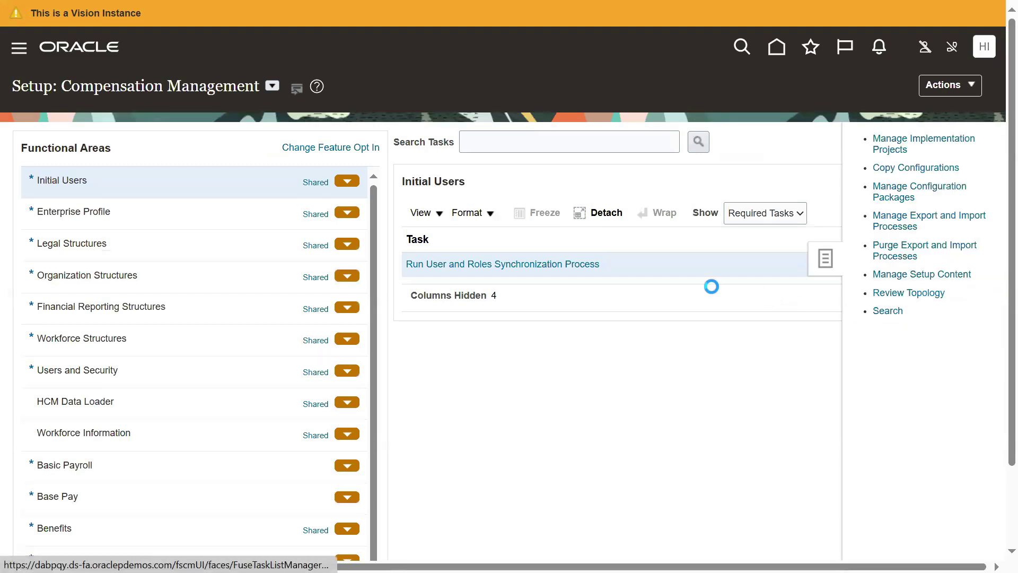
click(305, 142)
text(c)
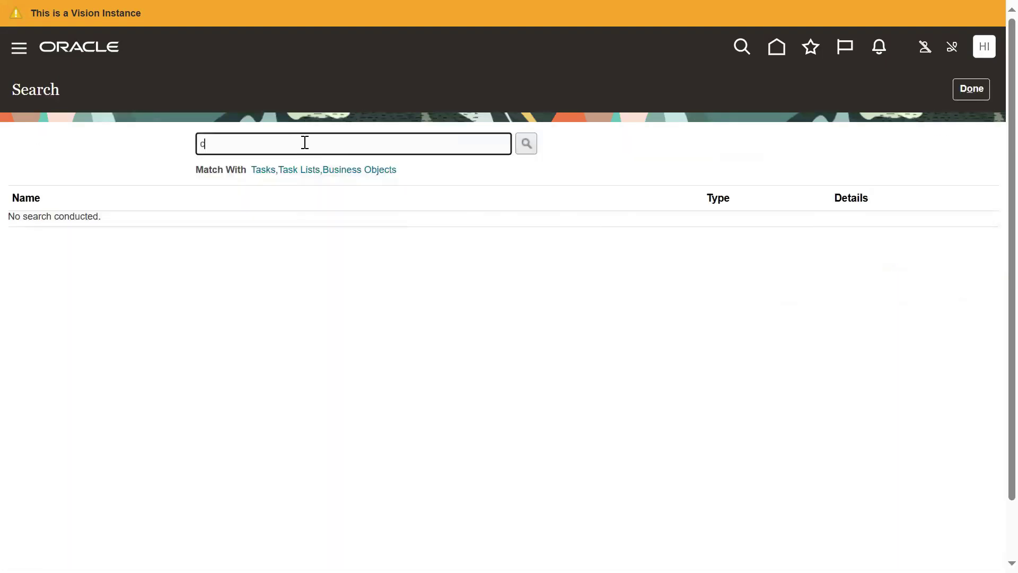
text(ommon lookup)
key(Return)
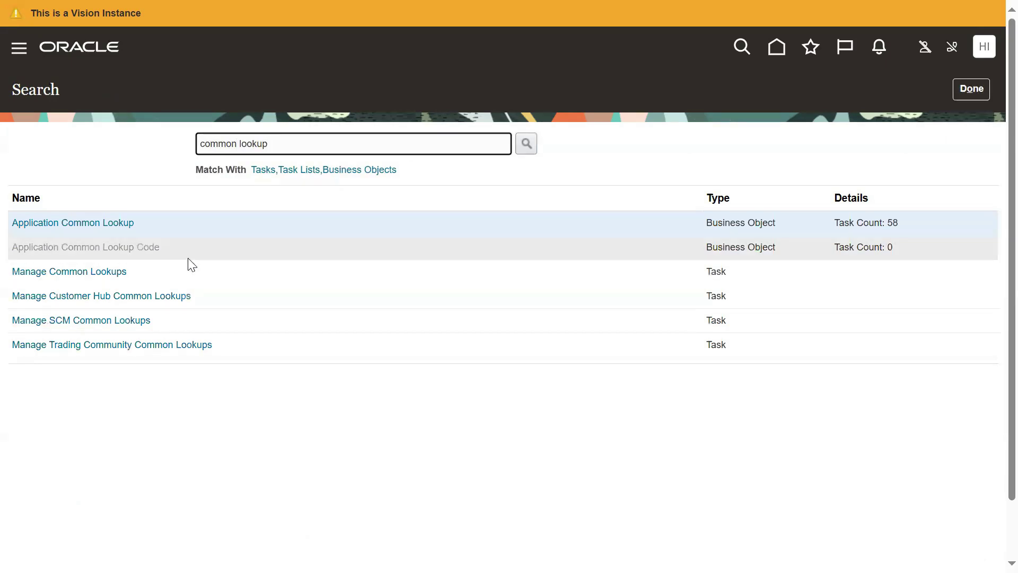
click(111, 272)
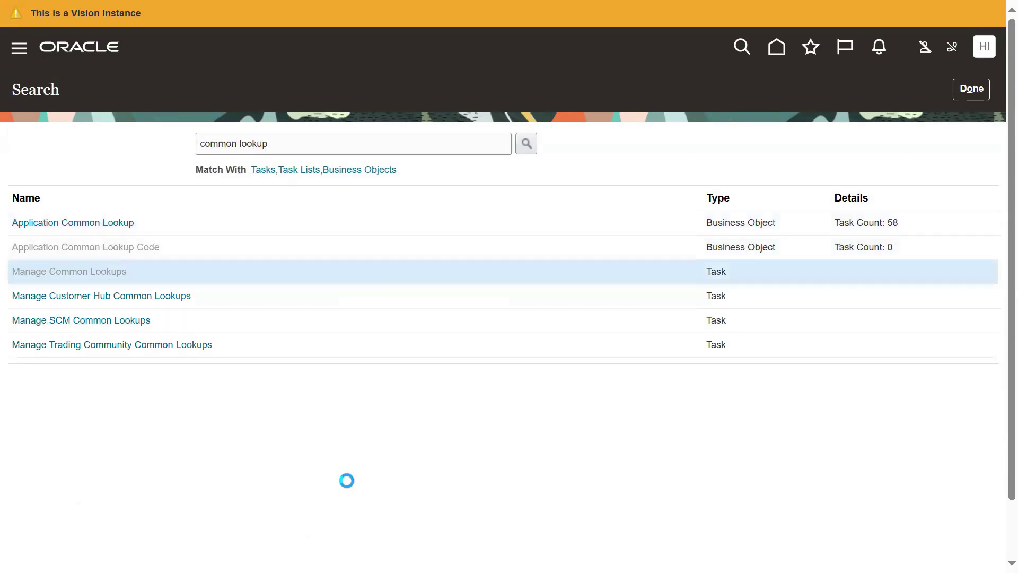
Find lookup type ORA_PER_EXT_CONFIG, note its Extension level, and select EXT_PUI_ENABLE in Notepad.
click(152, 148)
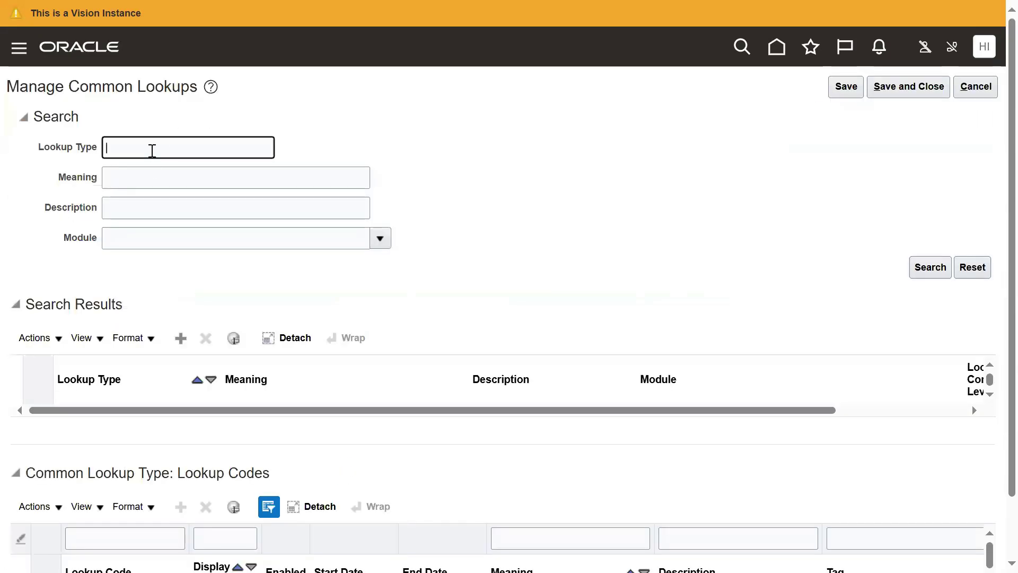
key(ctrl+v)
click(929, 268)
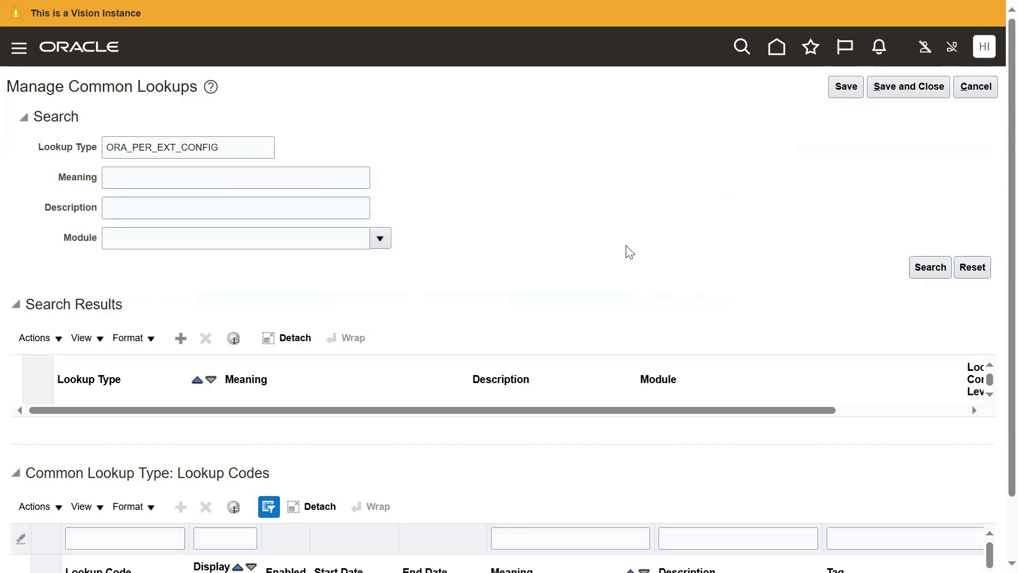
scroll(628, 229, down, 2)
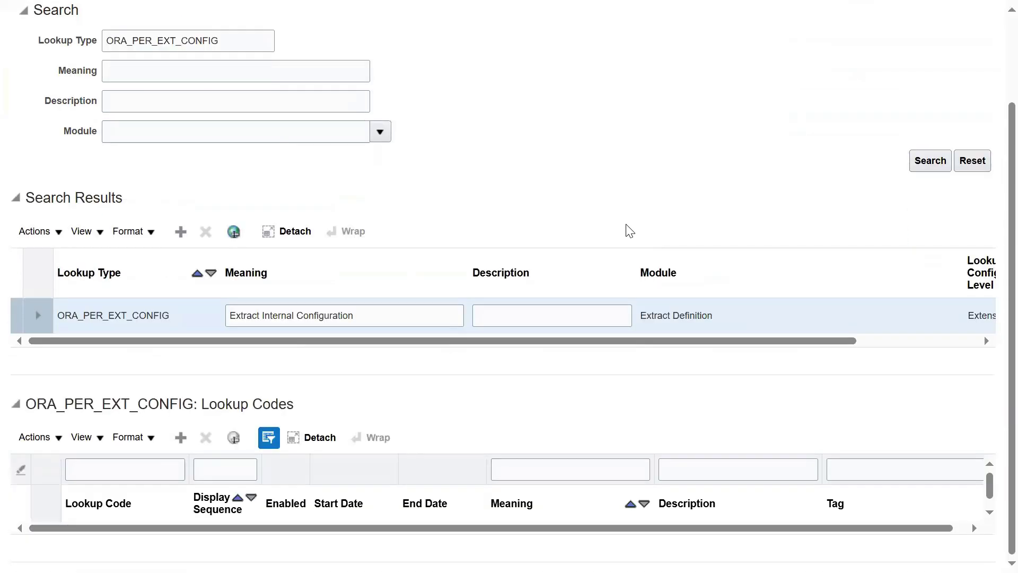
drag(159, 340, 712, 344)
double_click(847, 316)
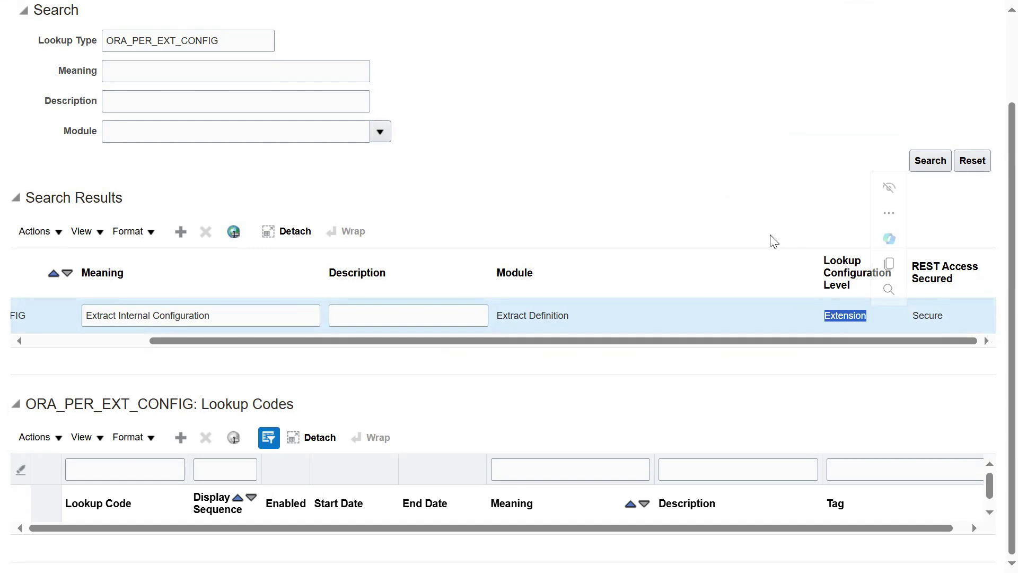
drag(629, 341, 303, 379)
click(350, 387)
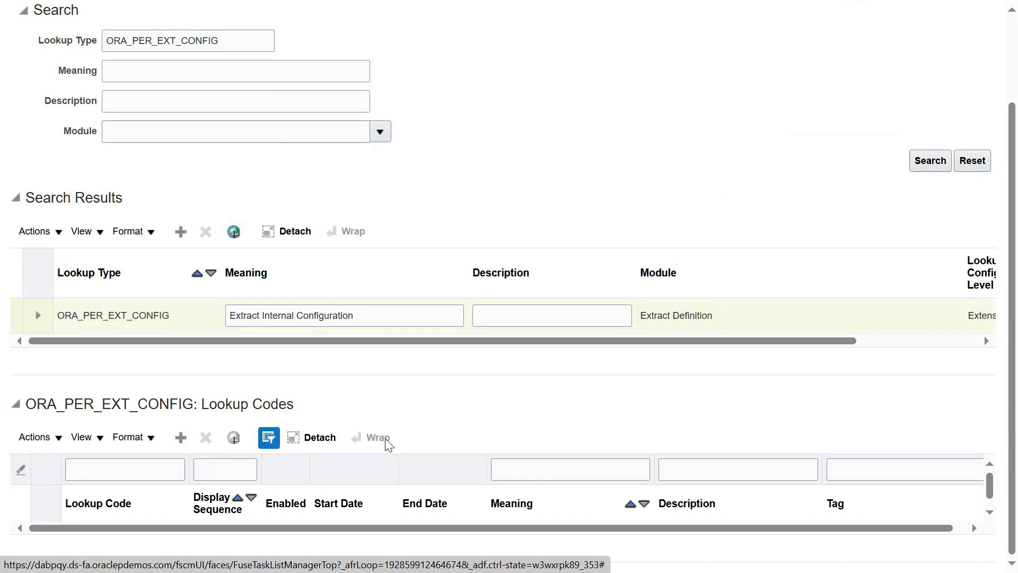
key(alt+Tab)
drag(313, 156, 488, 158)
key(ctrl+c)
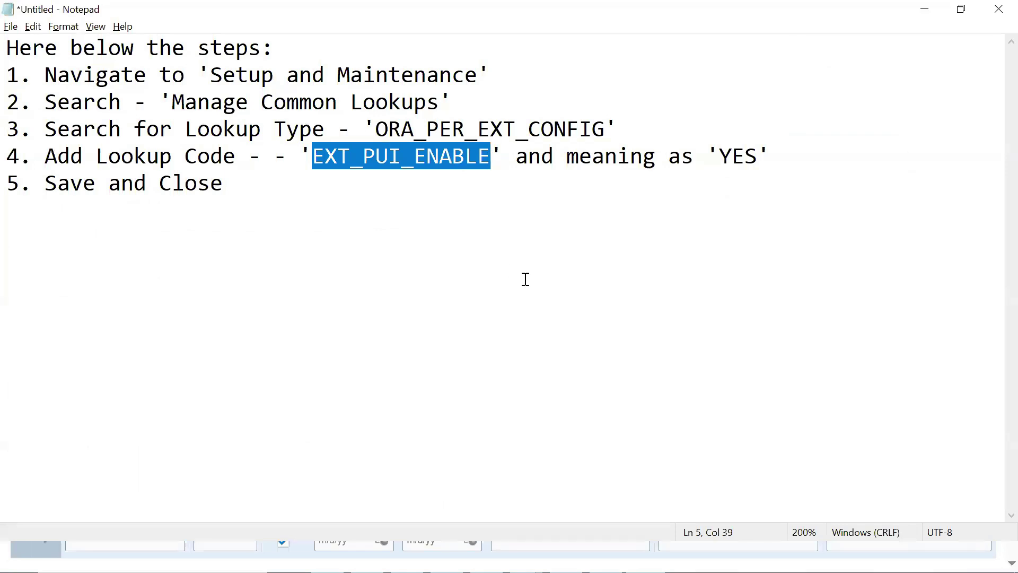
In a new lookup code row, enter EXT_PUI_ENABLE with sequence 1 and start date 1/1/1951.
key(alt+Tab)
click(148, 540)
key(ctrl+v)
key(Tab)
text(1)
key(Tab)
key(Tab)
text(1/1/51)
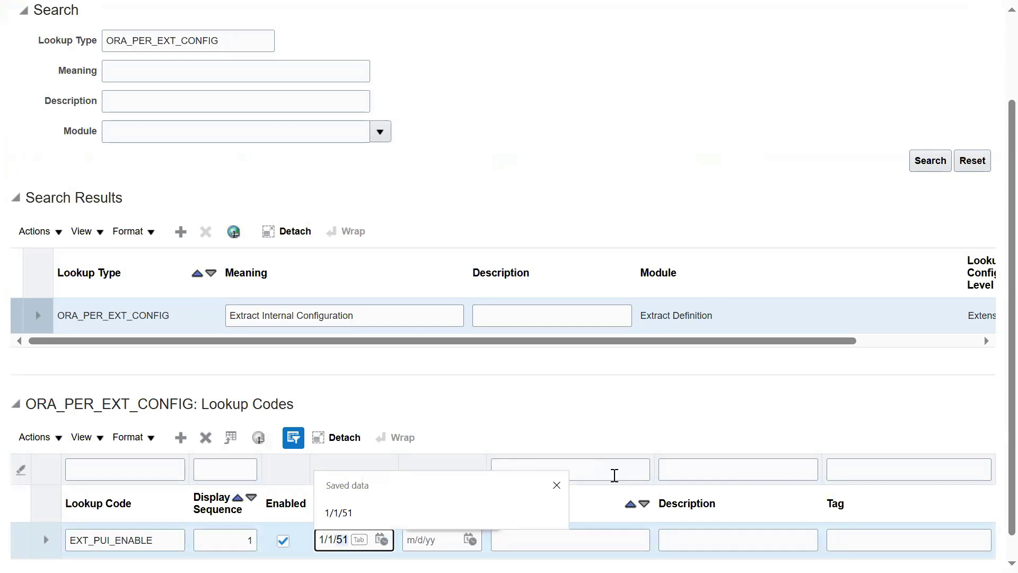
key(BackSpace)
key(BackSpace)
text(1951)
key(Tab)
key(Tab)
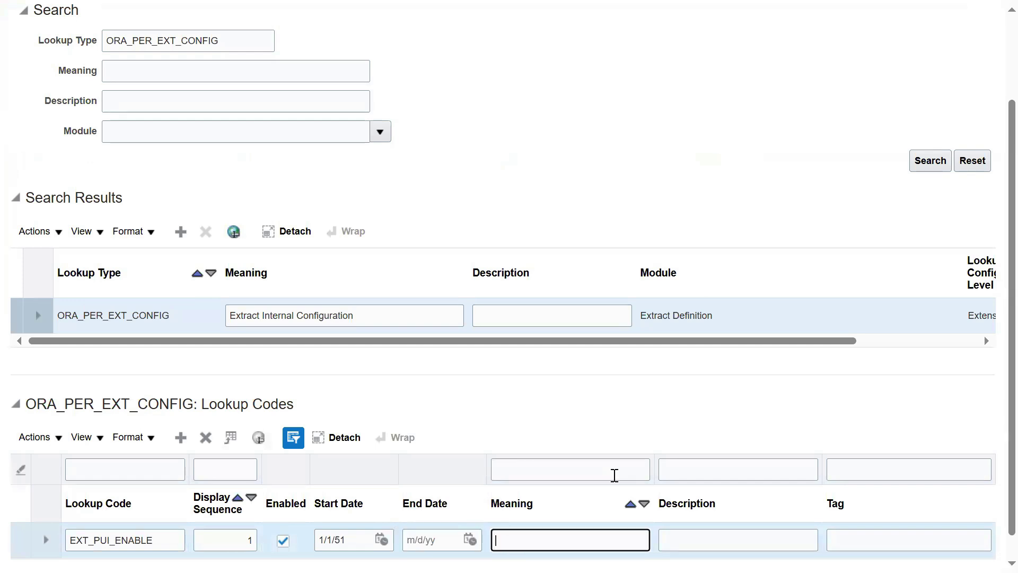
Copy YES from the notes into Meaning and save the new lookup code.
key(alt+Tab)
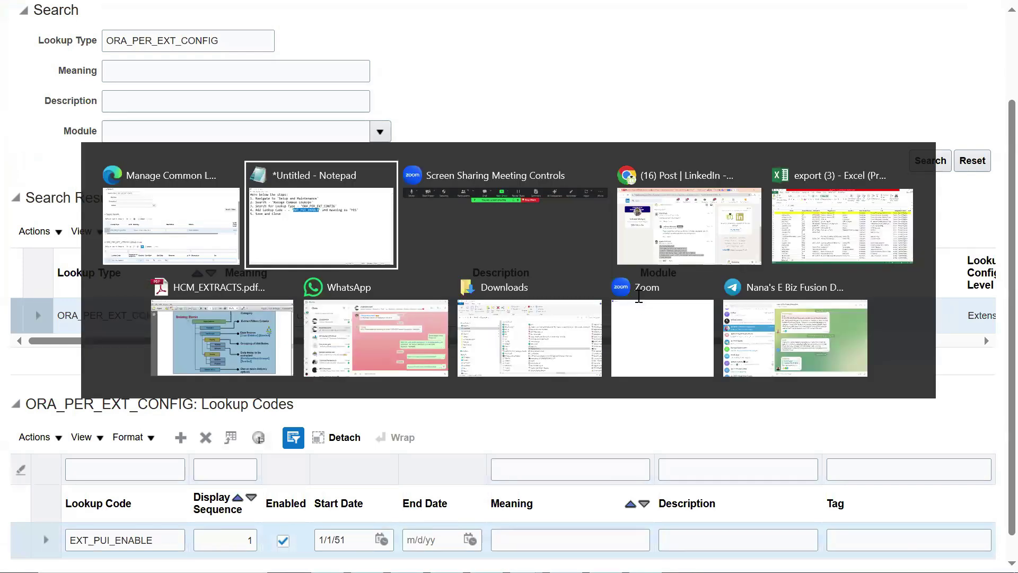
mouse_move(732, 156)
mouse_down()
mouse_move(758, 156)
mouse_move(717, 155)
mouse_up()
key(ctrl+c)
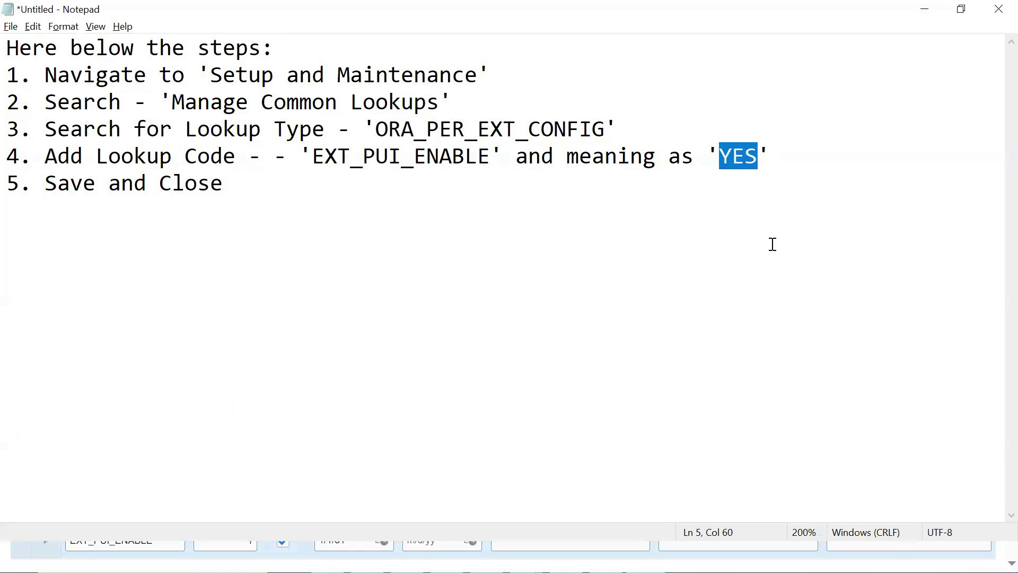
key(alt+Tab)
key(ctrl+v)
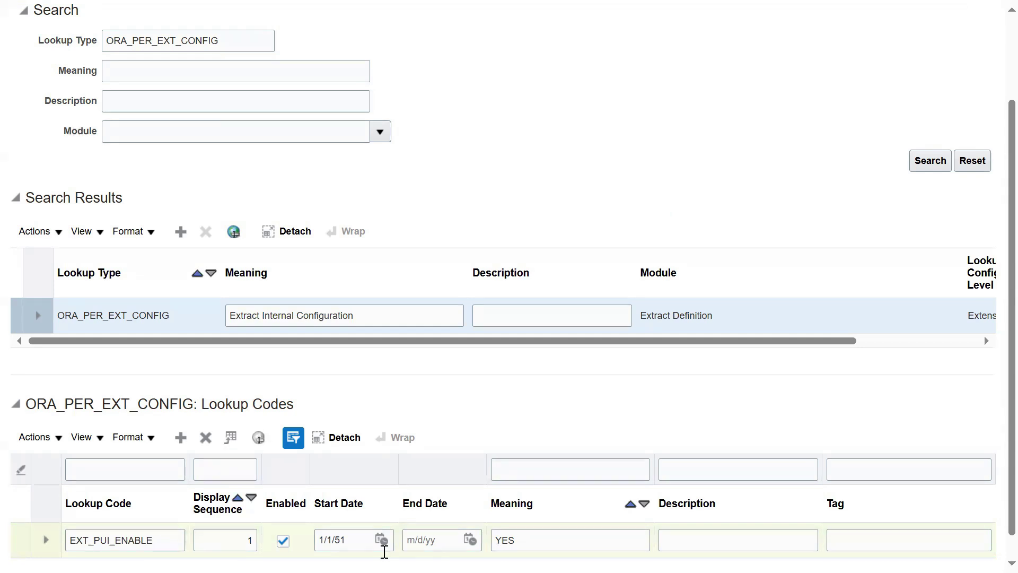
scroll(832, 184, up, 2)
click(845, 87)
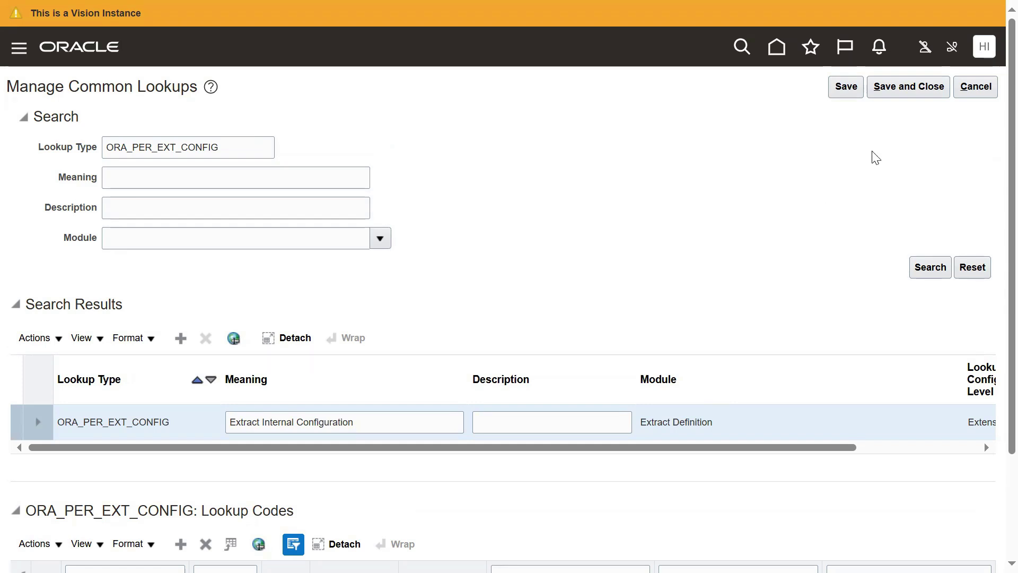
Save and close Manage Common Lookups, then open Extract Definitions under Data Exchange's HCM Extracts.
click(887, 89)
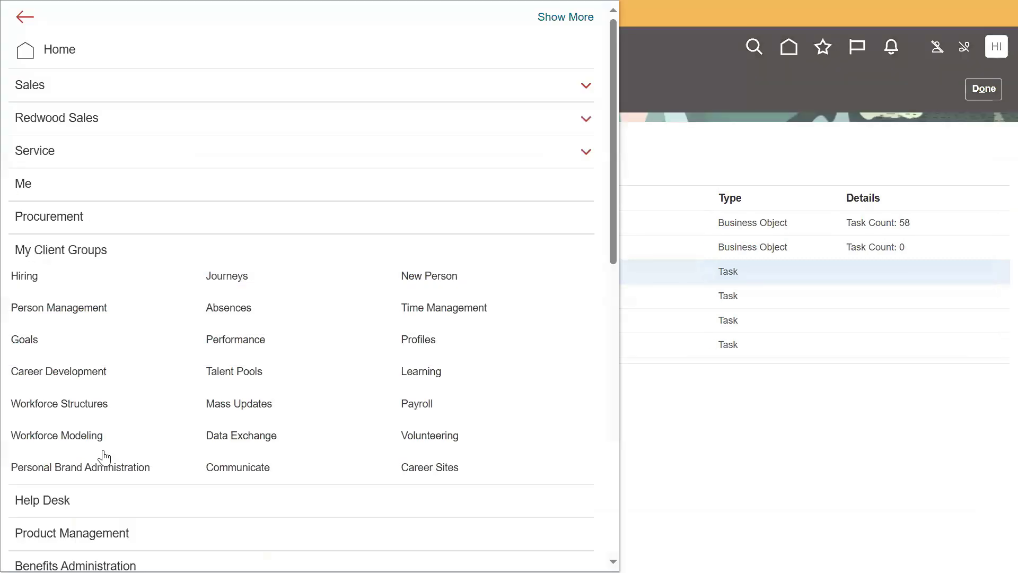
scroll(207, 402, down, 1)
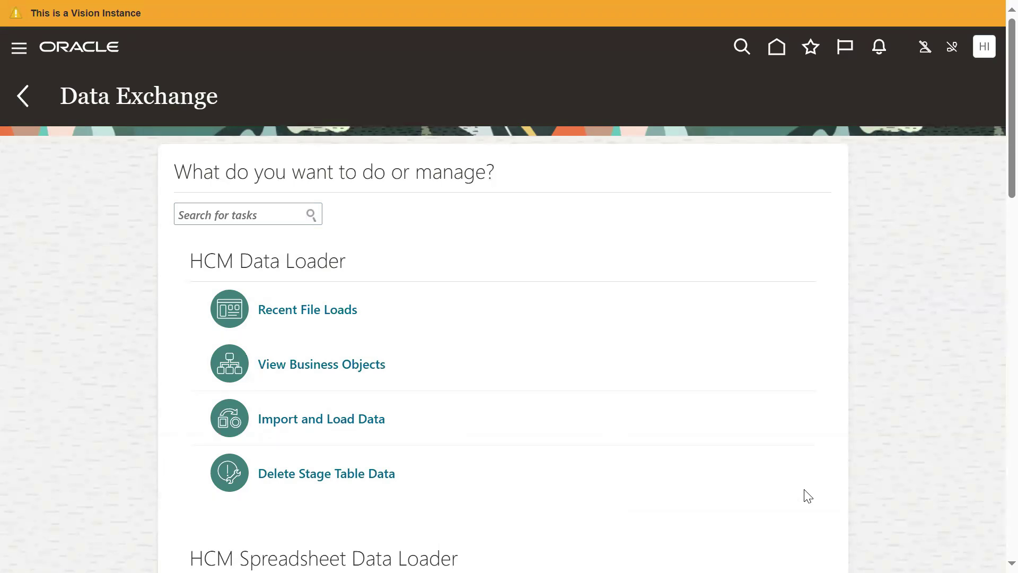
scroll(566, 471, down, 10)
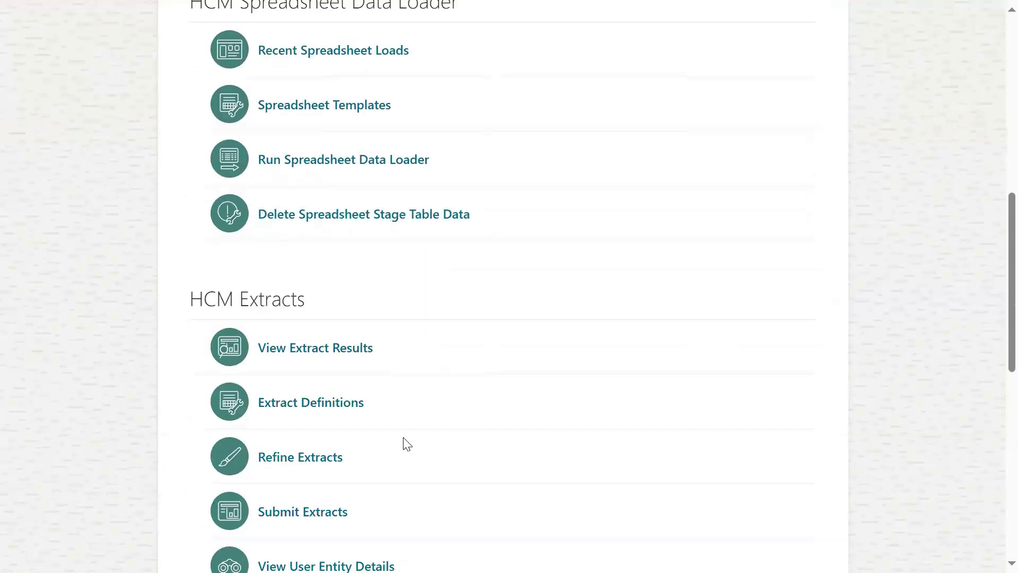
scroll(401, 425, down, 3)
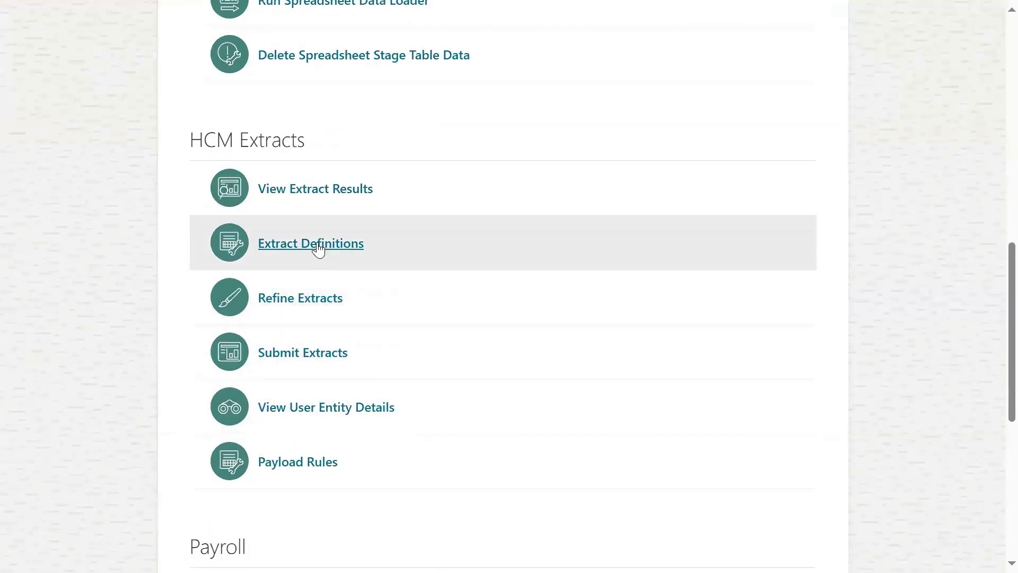
click(318, 249)
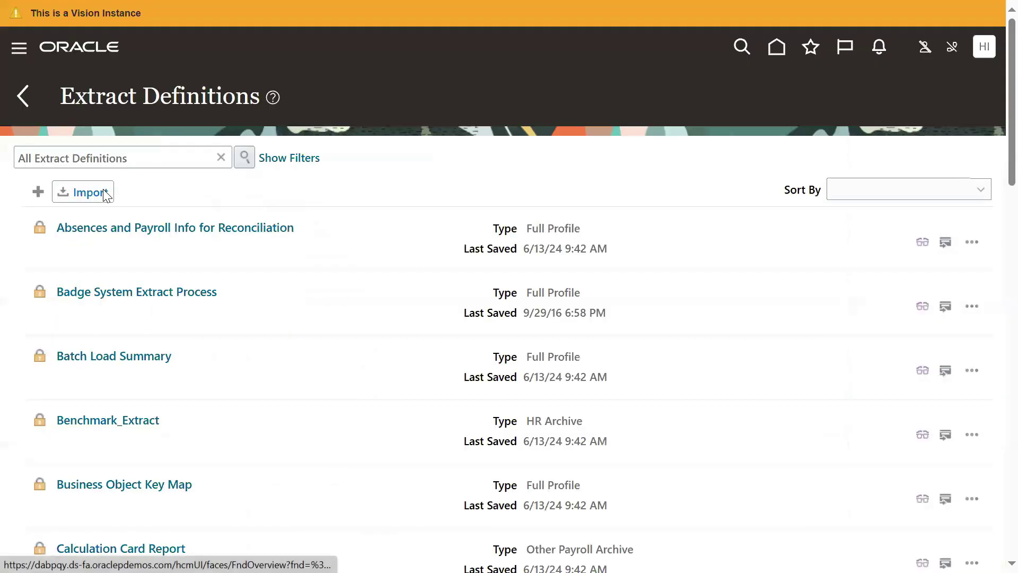
Search extract definitions for 'PWC' and open PWC Extract in Advanced Edit from its actions menu.
click(182, 156)
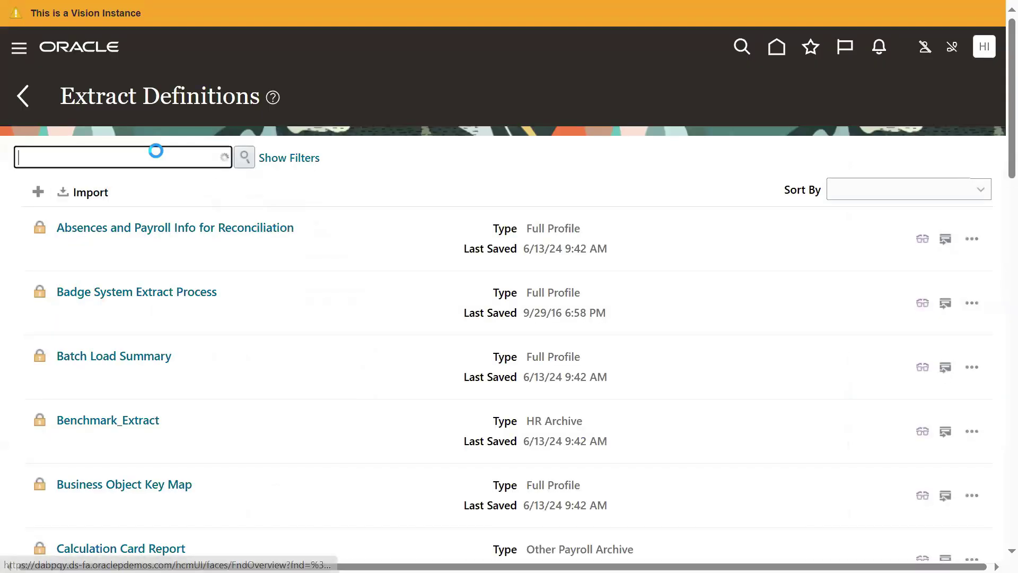
text(PWC)
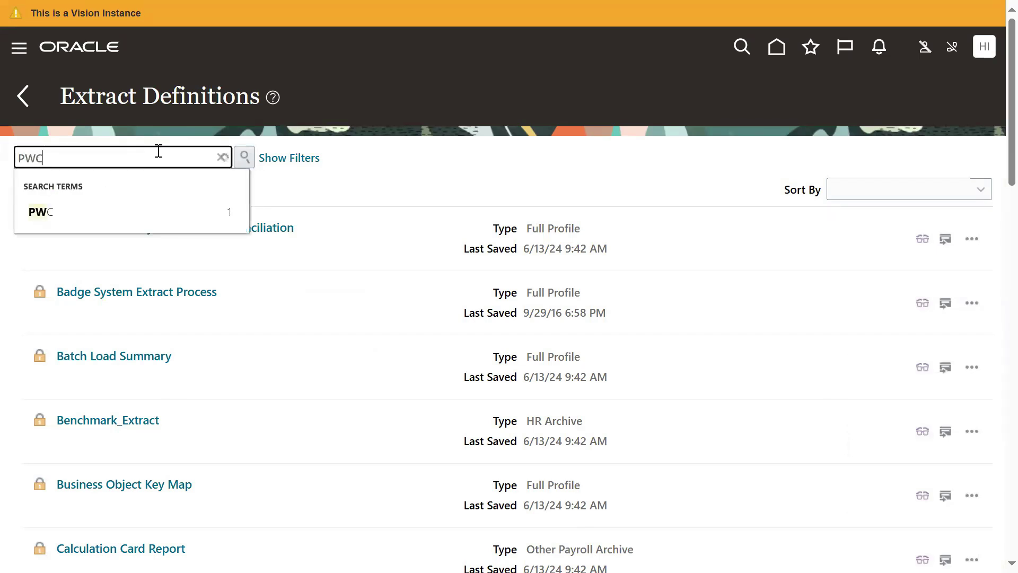
click(125, 215)
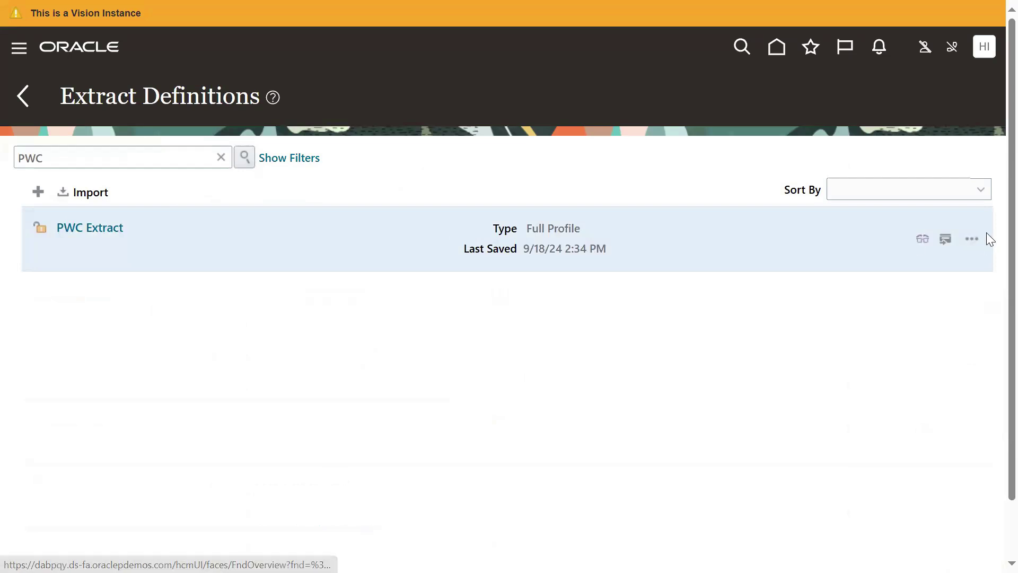
click(973, 239)
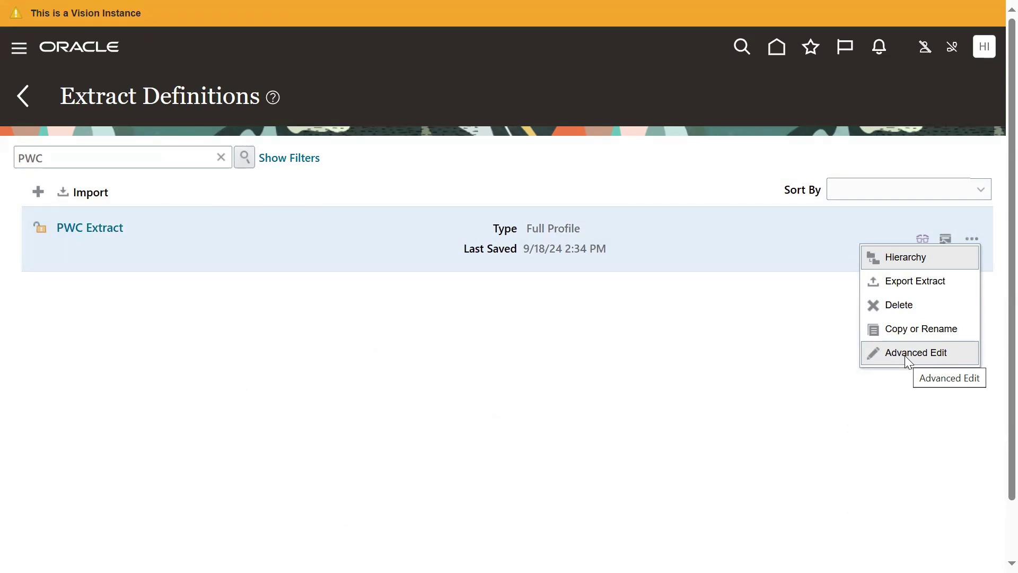
key(super)
key(alt+Tab)
key(alt+Tab)
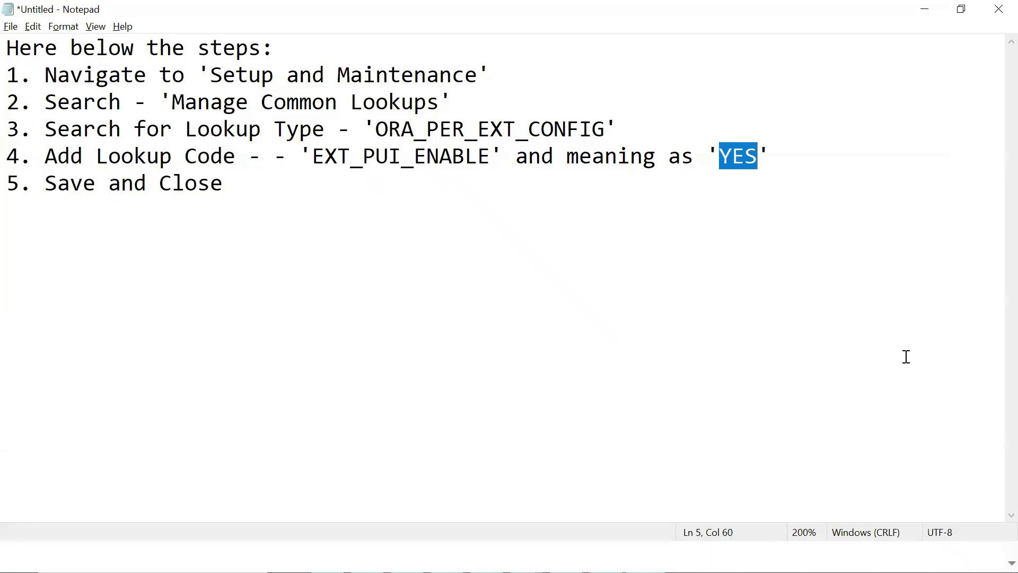
key(alt+Tab)
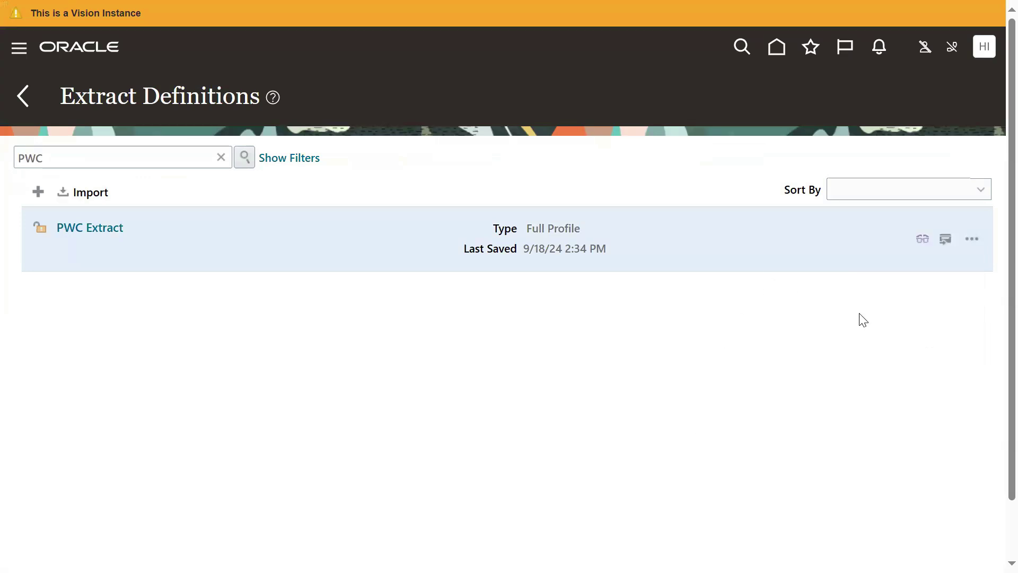
click(972, 239)
click(947, 355)
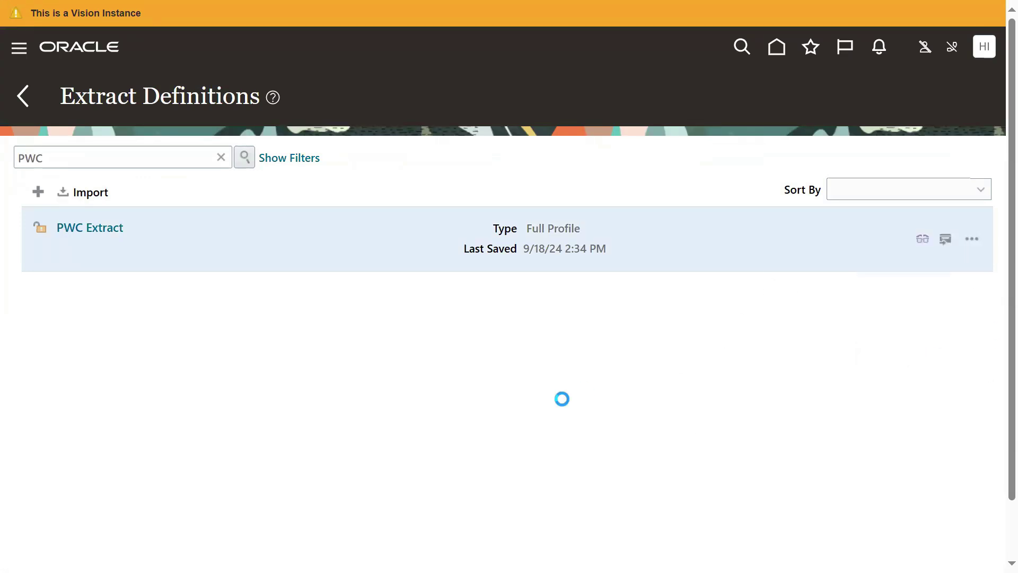